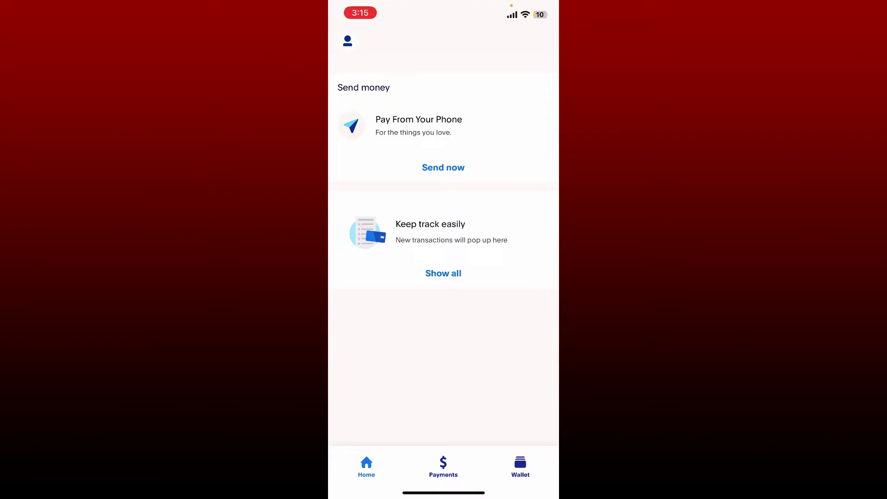
- Log out of the PayPal account from the Profile page, returning to the password sign-in screen
left_click(347, 41)
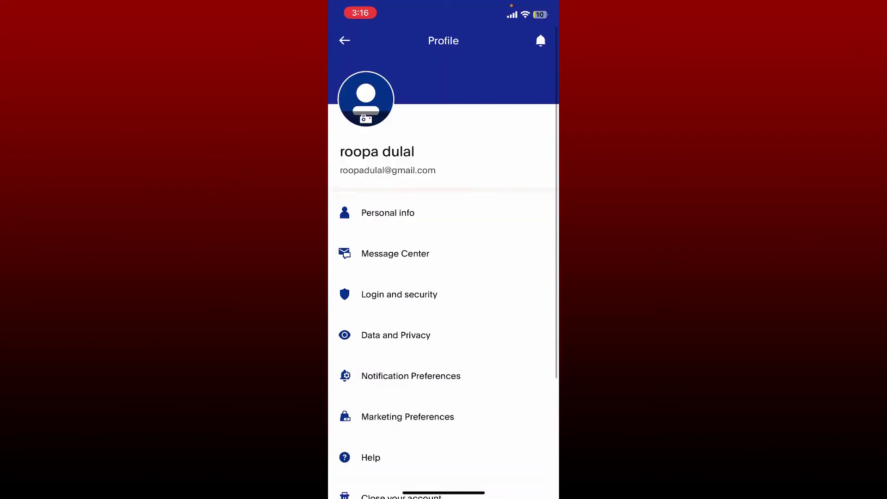
scroll(444, 278, "down", 5)
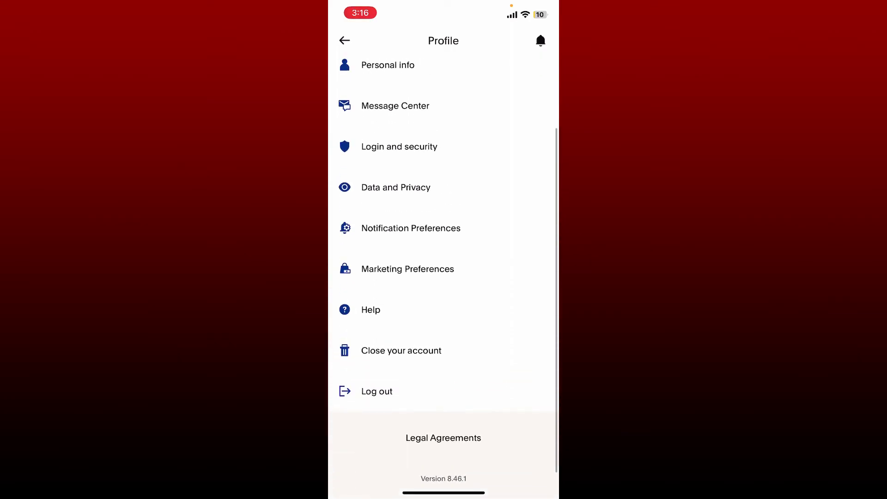
left_click(377, 391)
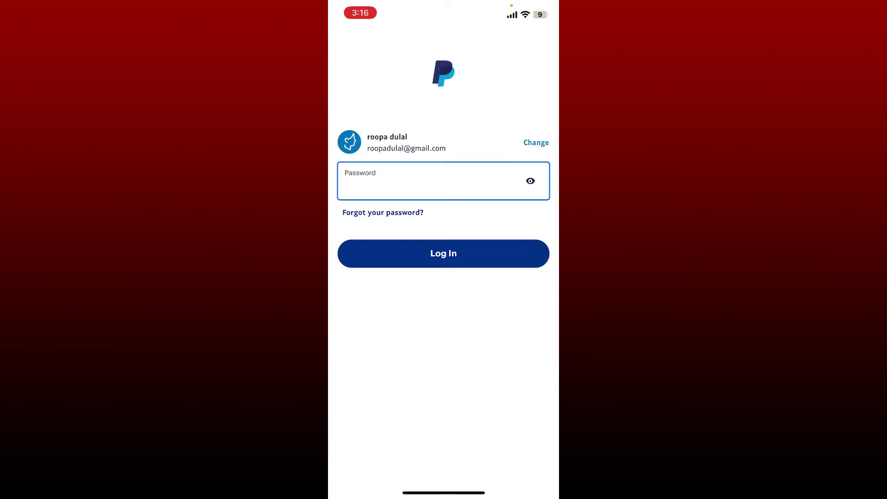
- Leave PayPal and return to the iPhone home screen with the account still logged out
left_click_drag(444, 492, 444, 277)
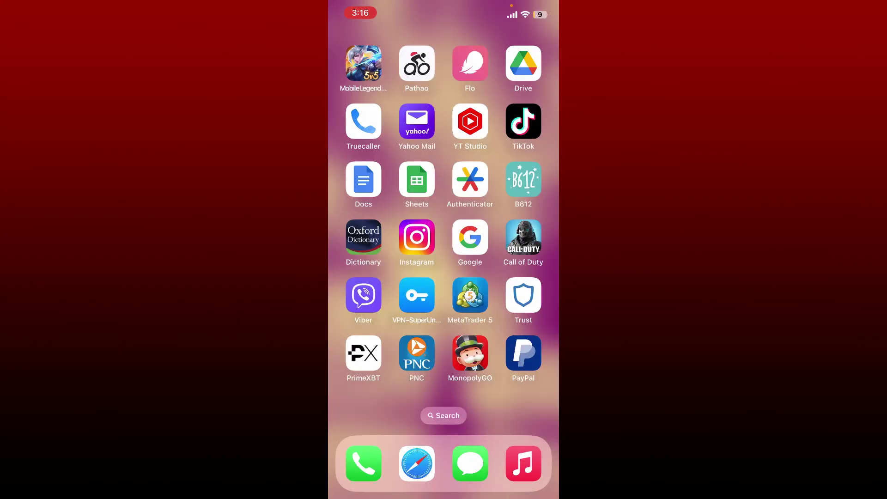